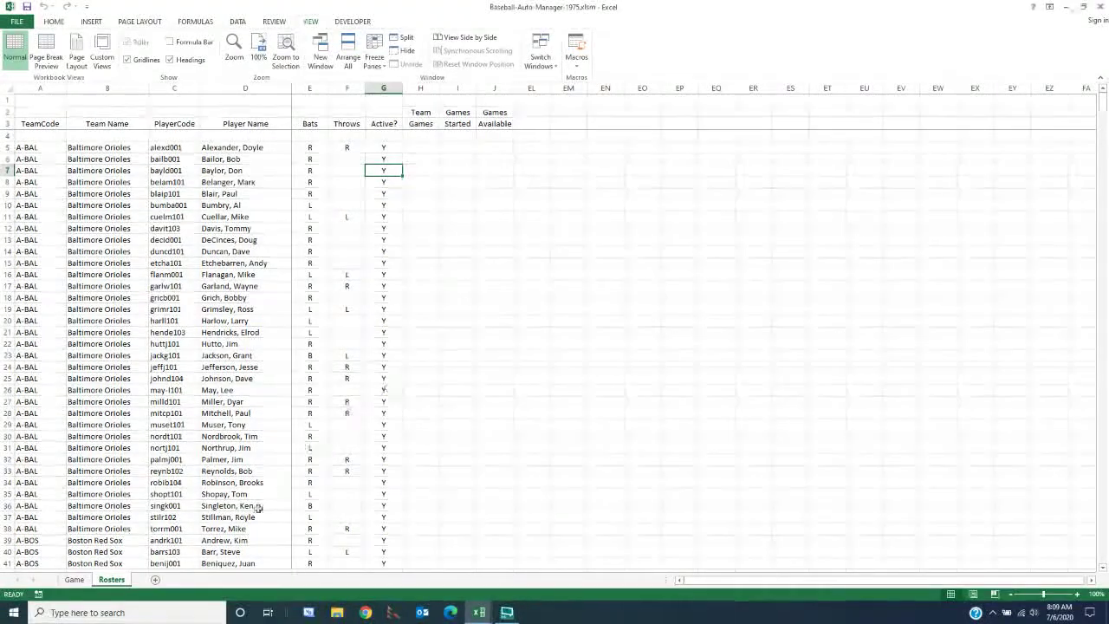
Switch from Rosters to the Game sheet holding the 1975-04-07 Braves-at-Astros lineups.
{"action": "left_click", "coordinate": [75, 580]}
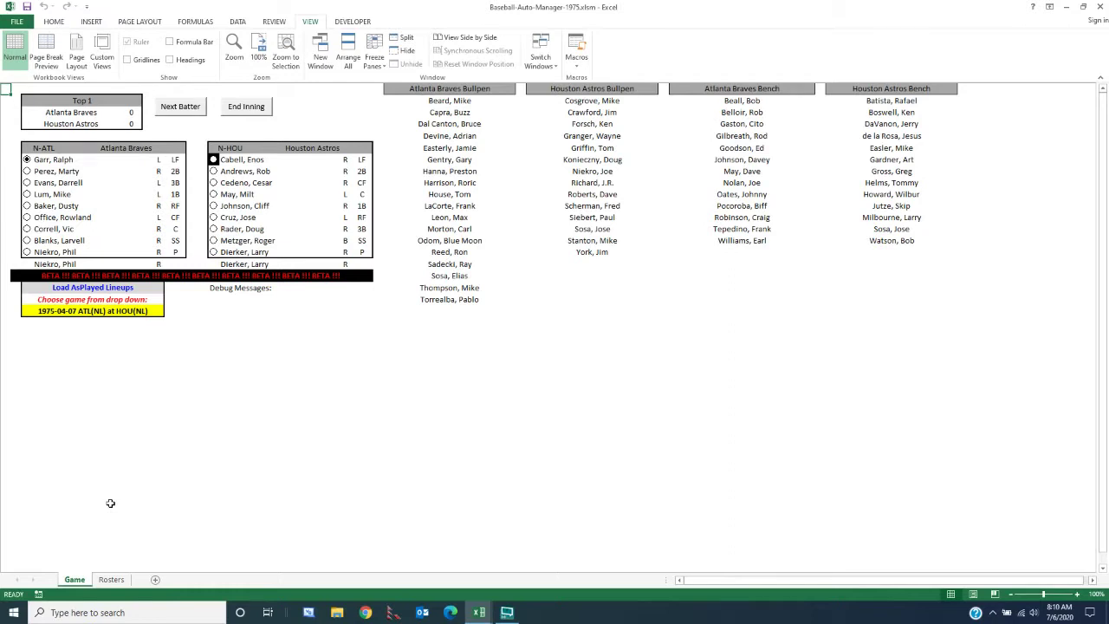
Set the visiting team code to A-BAL and the home team code to A-BOS.
{"action": "left_click", "coordinate": [52, 148]}
{"action": "left_click", "coordinate": [70, 149]}
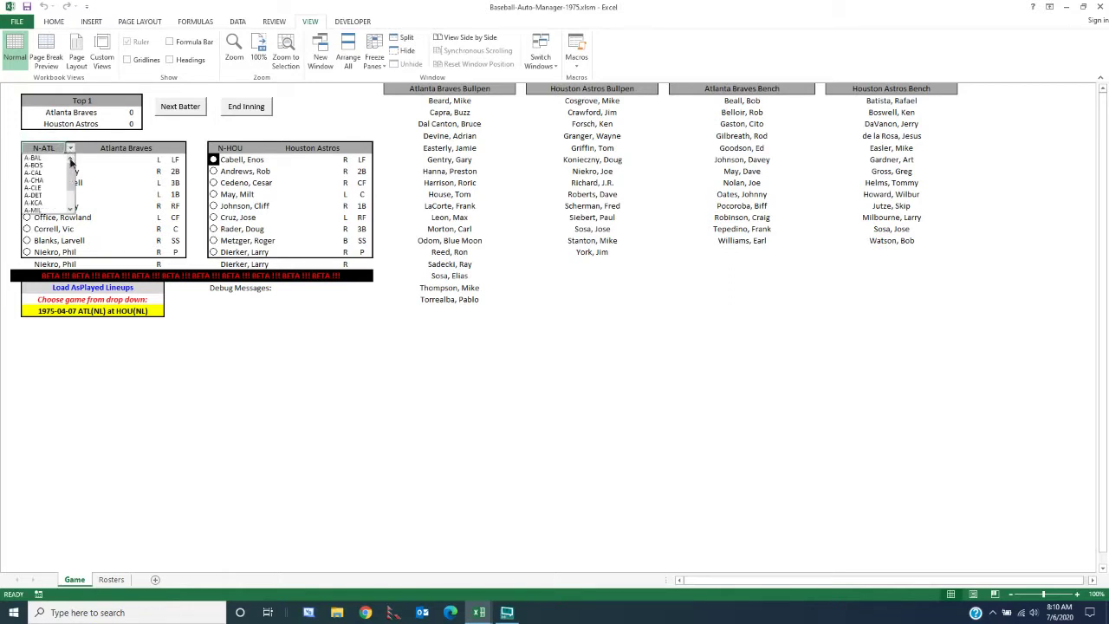
{"action": "left_click", "coordinate": [43, 157]}
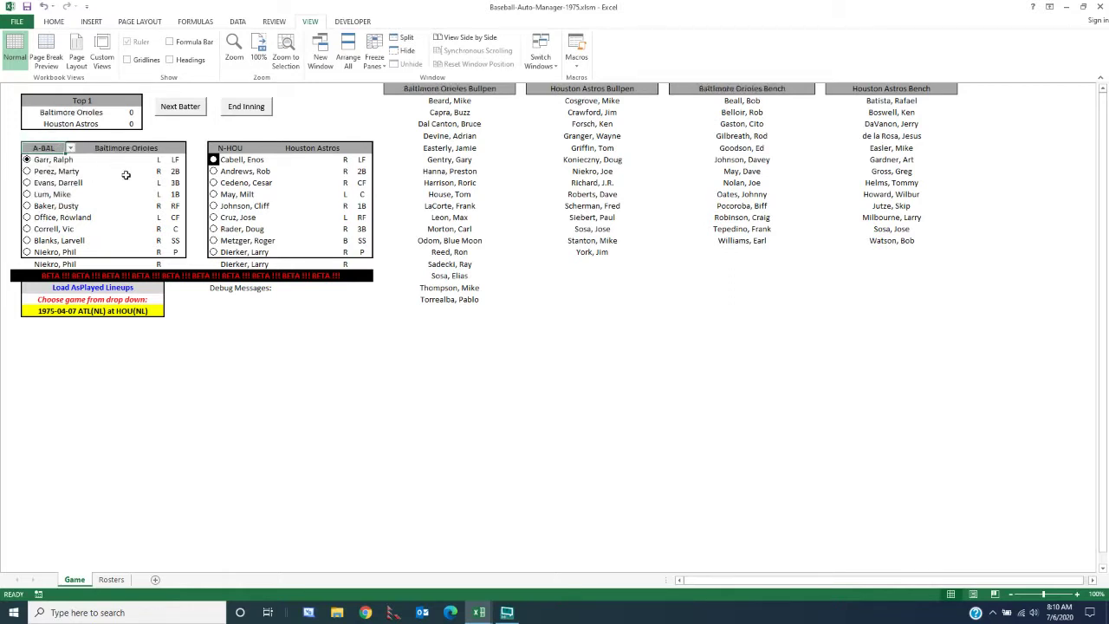
{"action": "left_click", "coordinate": [232, 149]}
{"action": "left_click", "coordinate": [256, 148]}
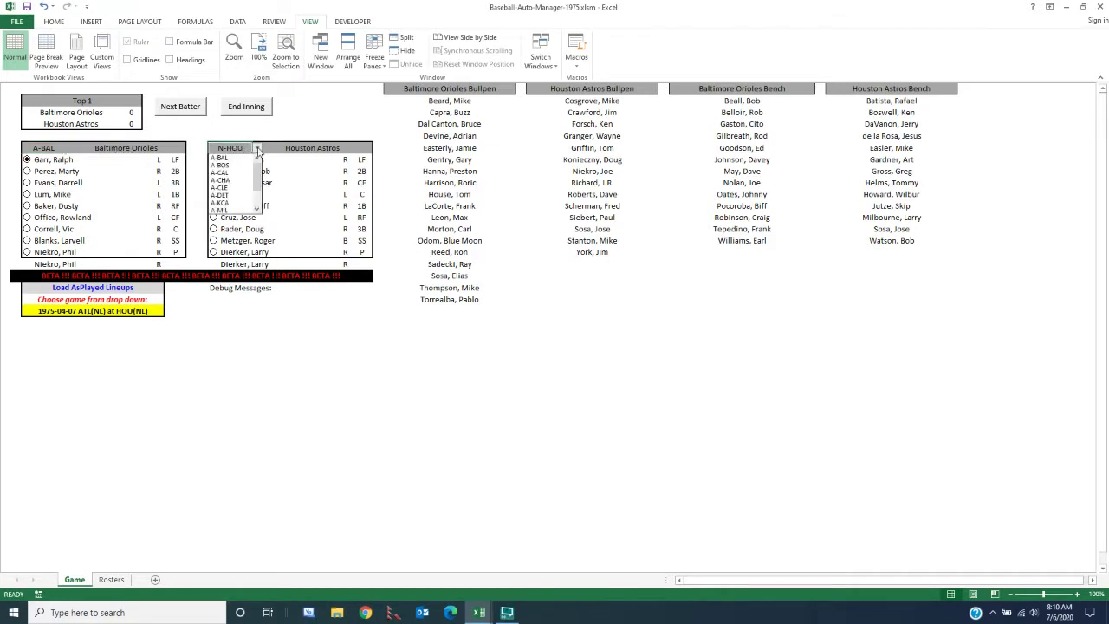
{"action": "left_click", "coordinate": [228, 168]}
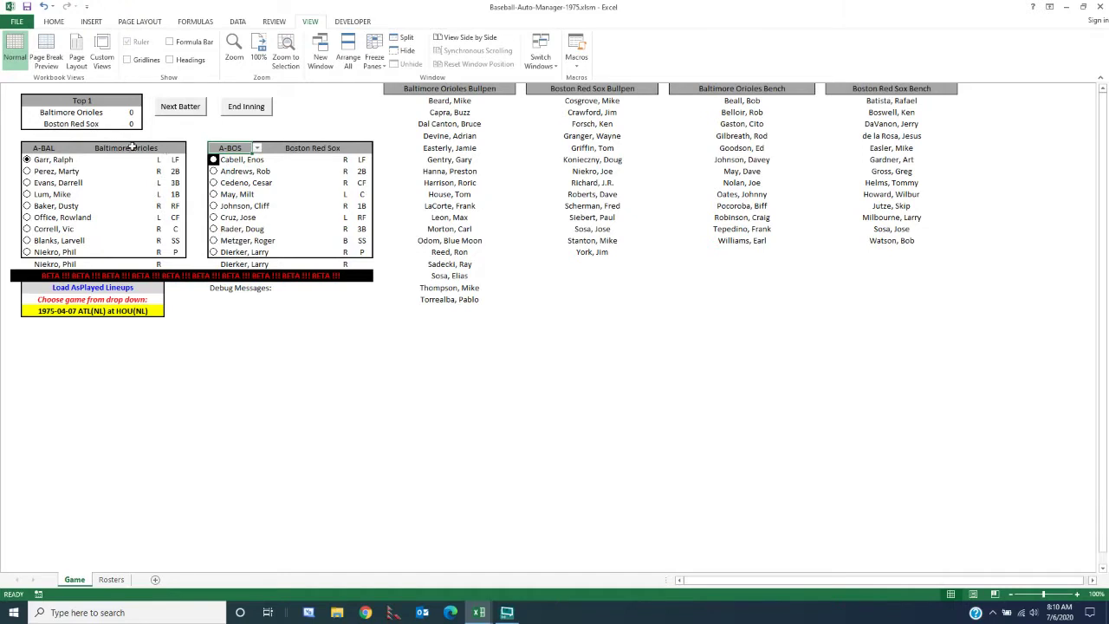
{"action": "left_click", "coordinate": [314, 148]}
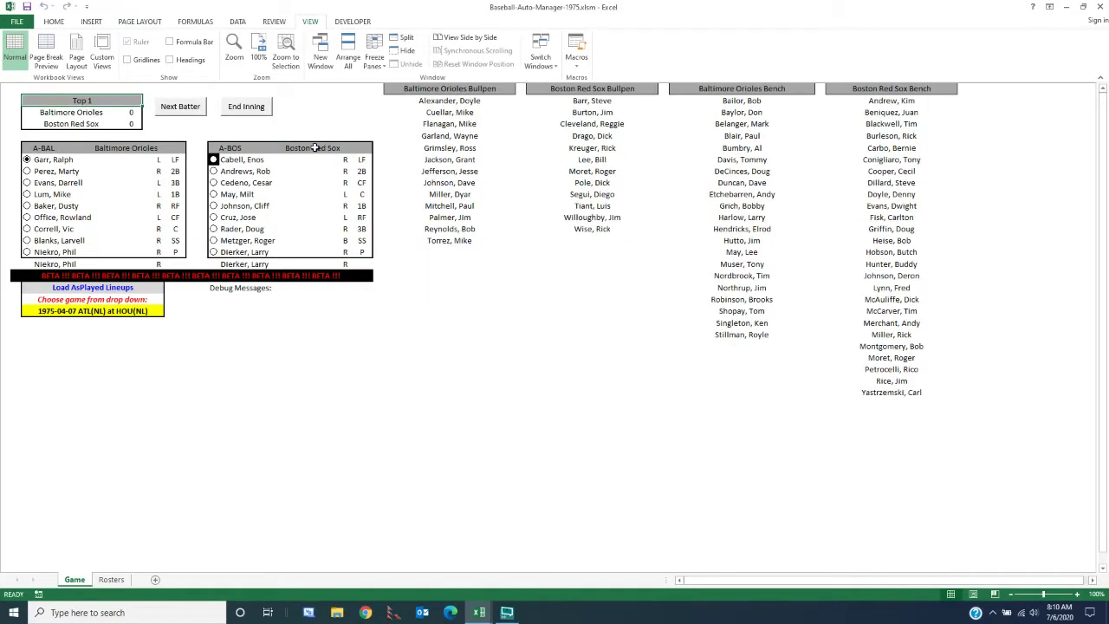
Fill Boston's first three lineup spots with Beniquez, Juan, Doyle, Denny and Lynn, Fred.
{"action": "left_click", "coordinate": [259, 162]}
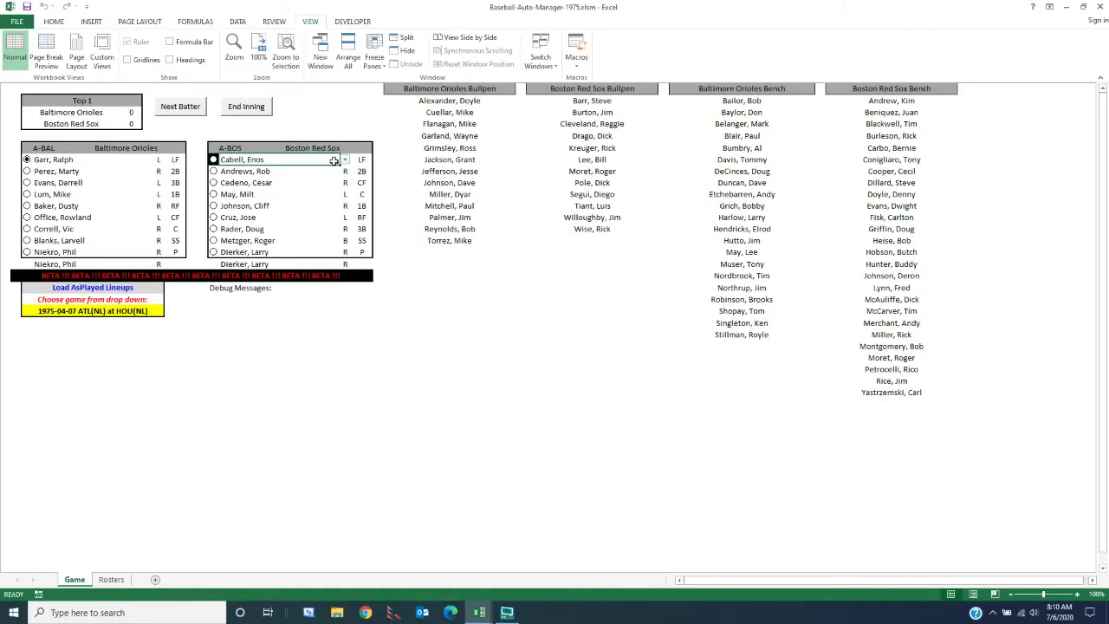
{"action": "left_click", "coordinate": [344, 161]}
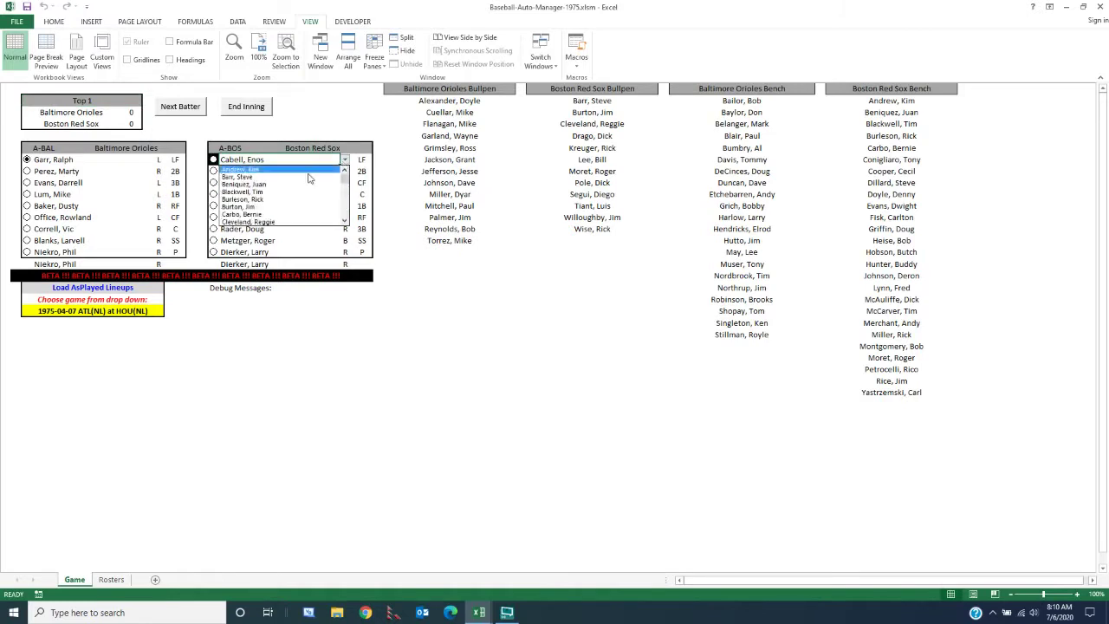
{"action": "left_click", "coordinate": [251, 184]}
{"action": "left_click", "coordinate": [259, 171]}
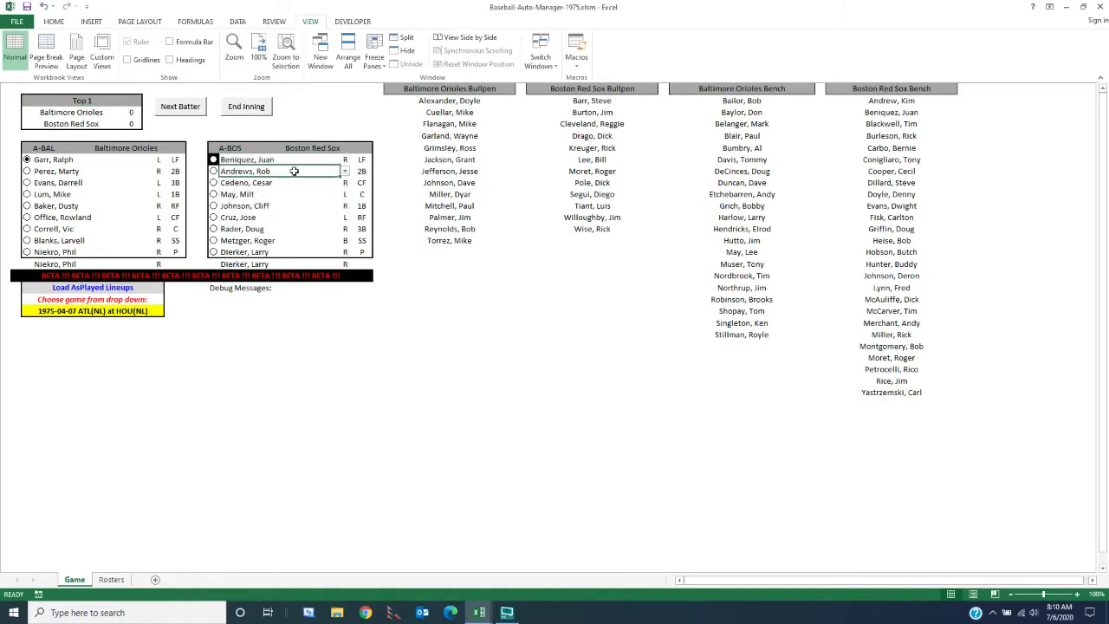
{"action": "left_click", "coordinate": [344, 171]}
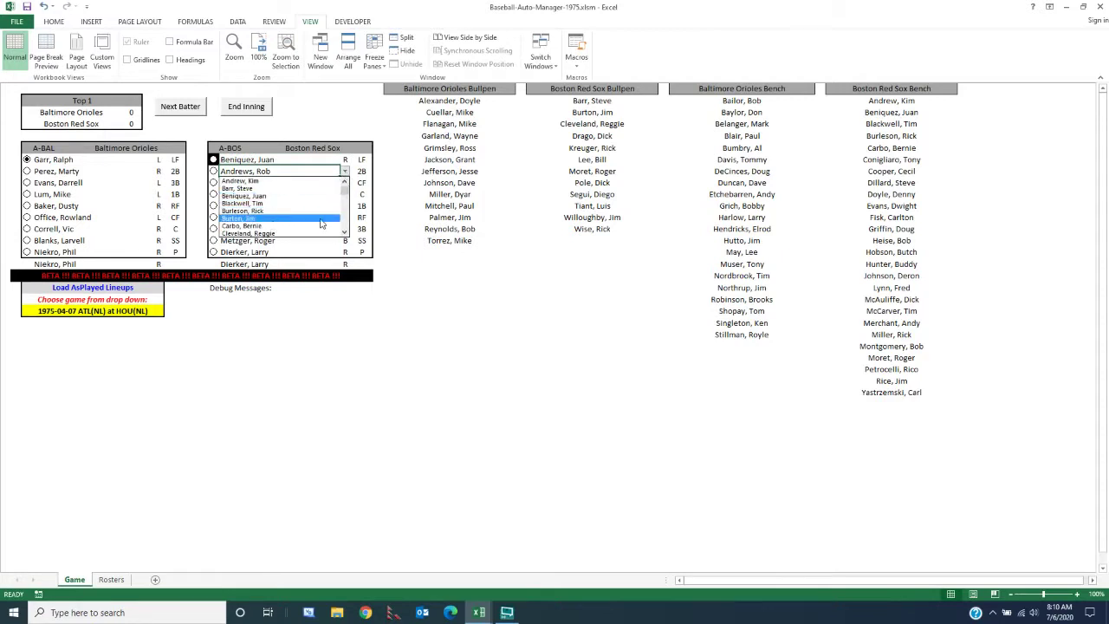
{"action": "scroll", "coordinate": [276, 206], "scroll_direction": "down", "scroll_amount": 3}
{"action": "left_click", "coordinate": [270, 210]}
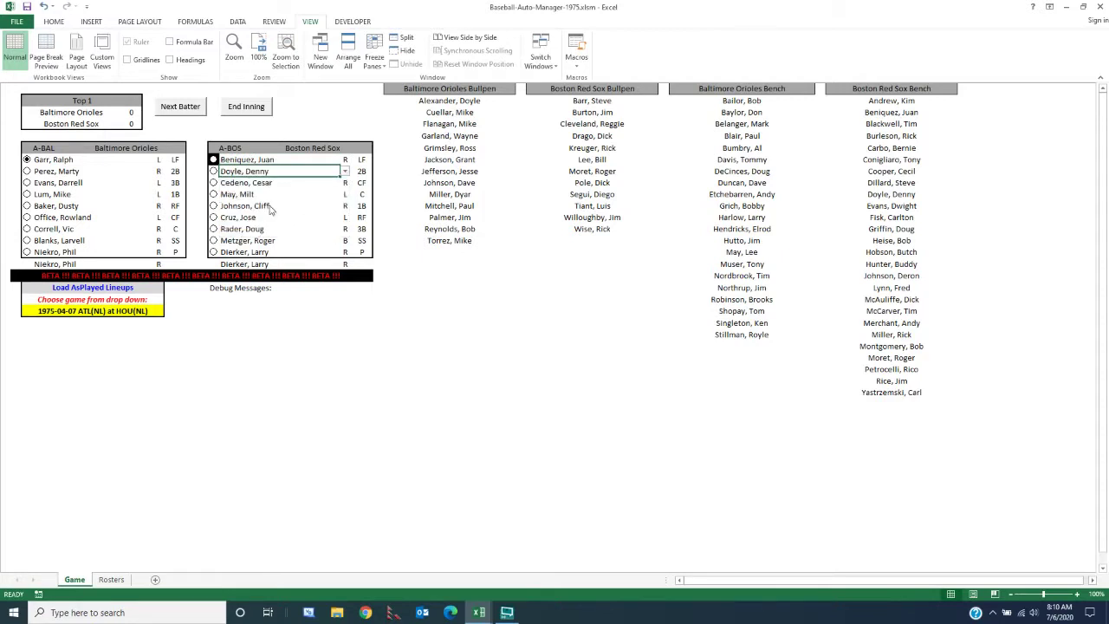
{"action": "left_click", "coordinate": [265, 184]}
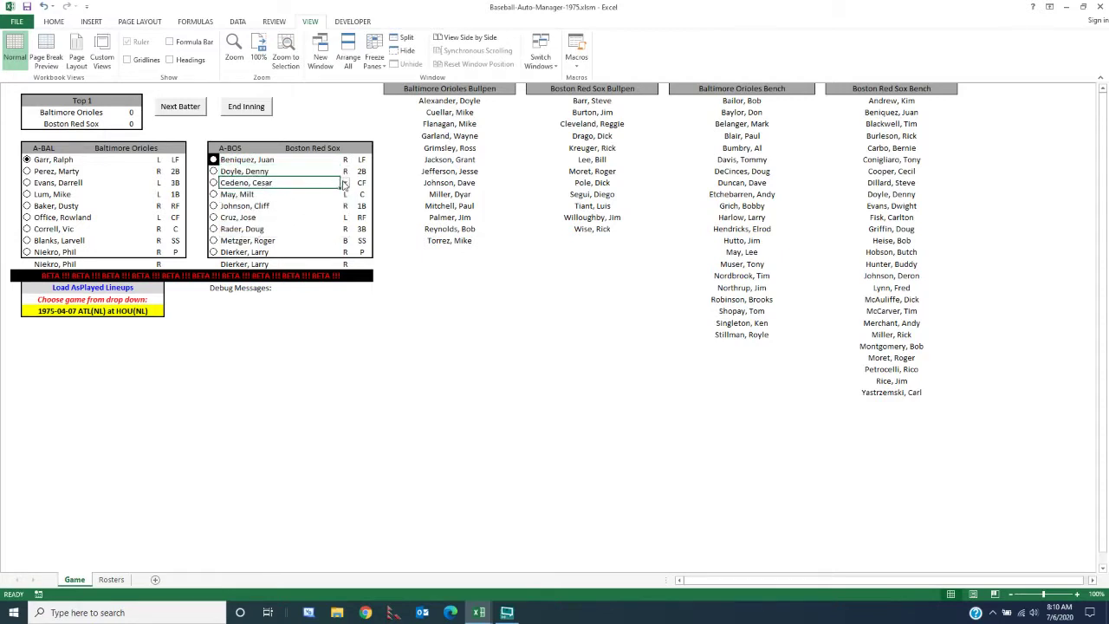
{"action": "left_click", "coordinate": [344, 183]}
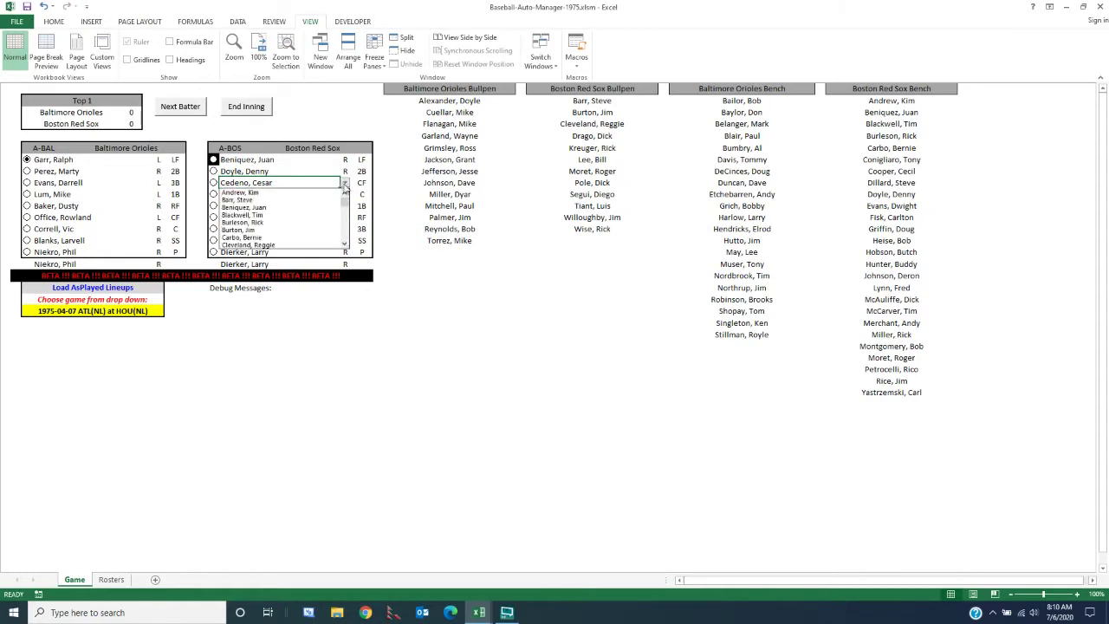
{"action": "left_click", "coordinate": [347, 229]}
{"action": "left_click", "coordinate": [348, 230]}
{"action": "left_click", "coordinate": [282, 238]}
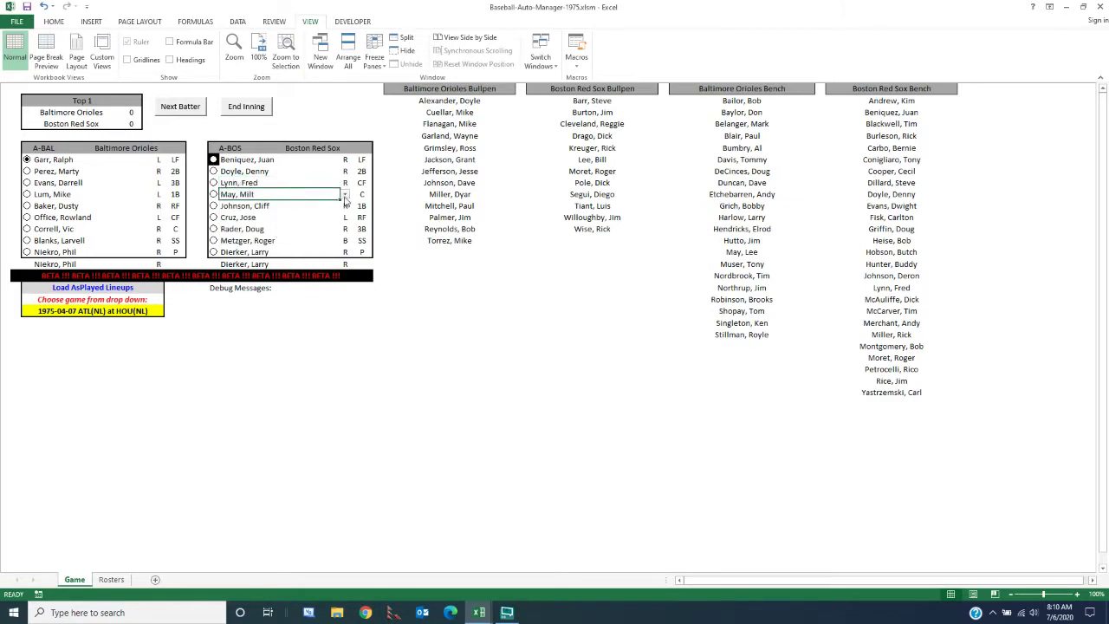
Put Rice, Jim, Yastrzemski, Carl and Andrew, Kim in Boston's fourth through sixth spots.
{"action": "left_click", "coordinate": [345, 195]}
{"action": "left_click", "coordinate": [345, 236]}
{"action": "left_click", "coordinate": [344, 241]}
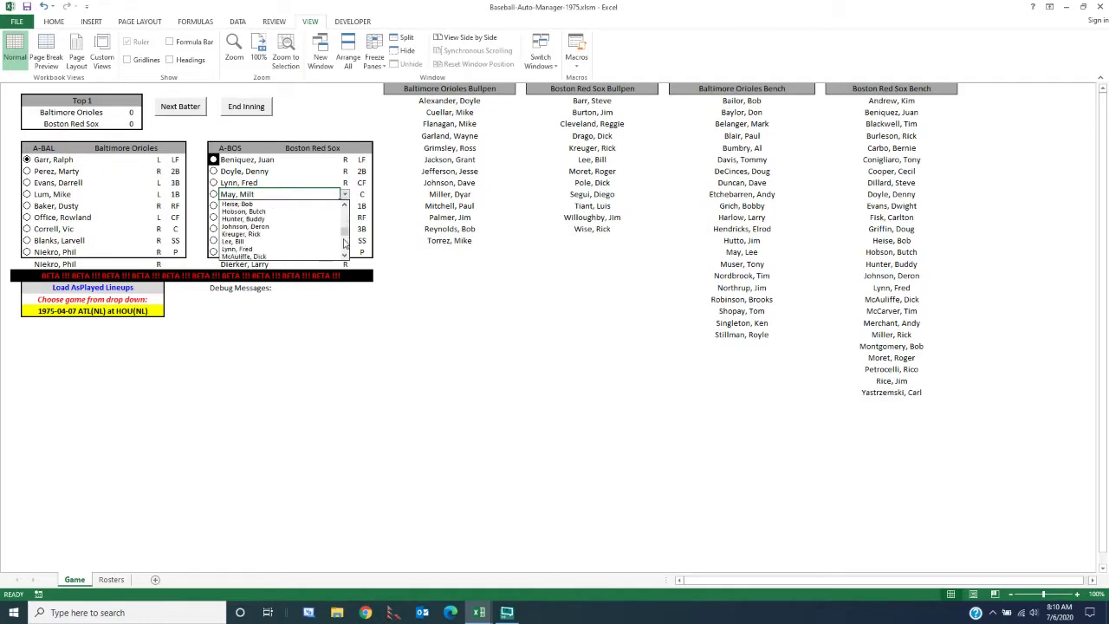
{"action": "left_click", "coordinate": [345, 243]}
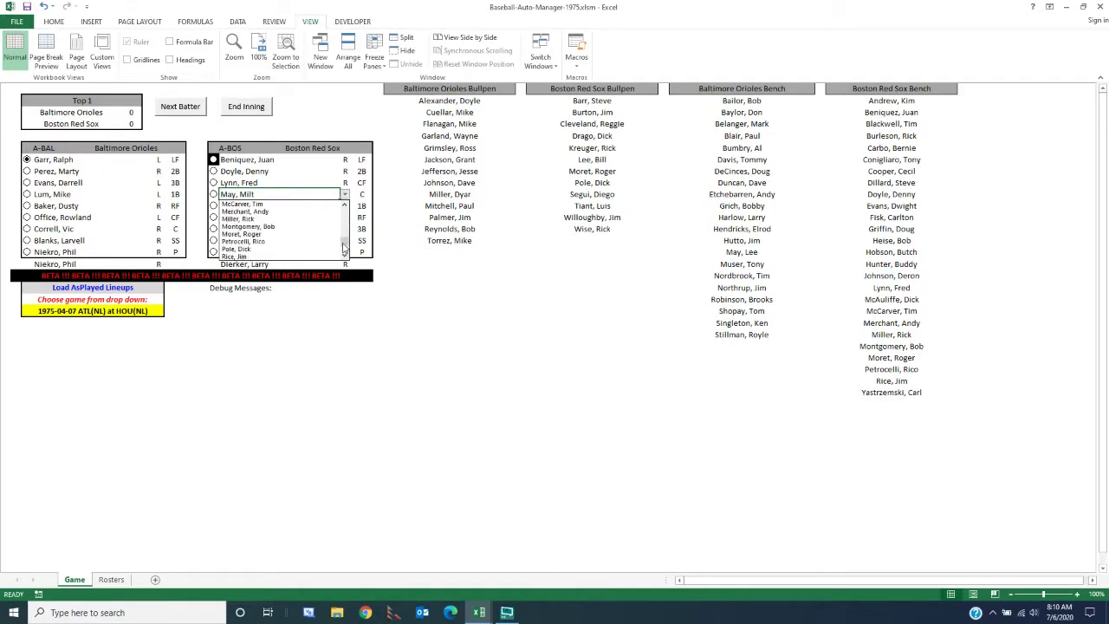
{"action": "left_click", "coordinate": [294, 257]}
{"action": "left_click", "coordinate": [299, 209]}
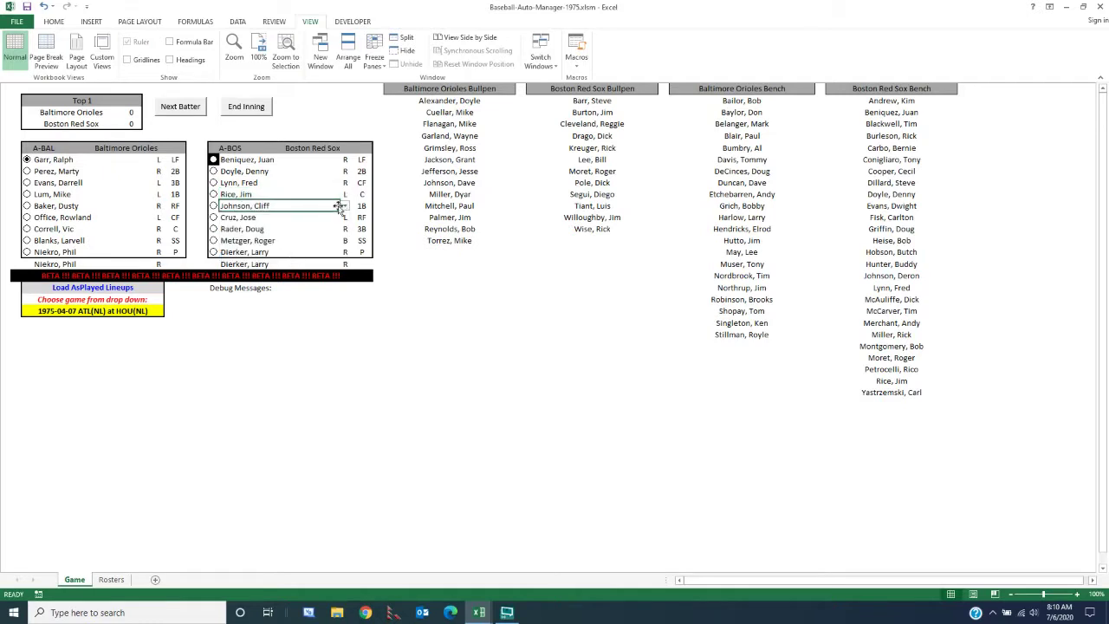
{"action": "left_click", "coordinate": [344, 206]}
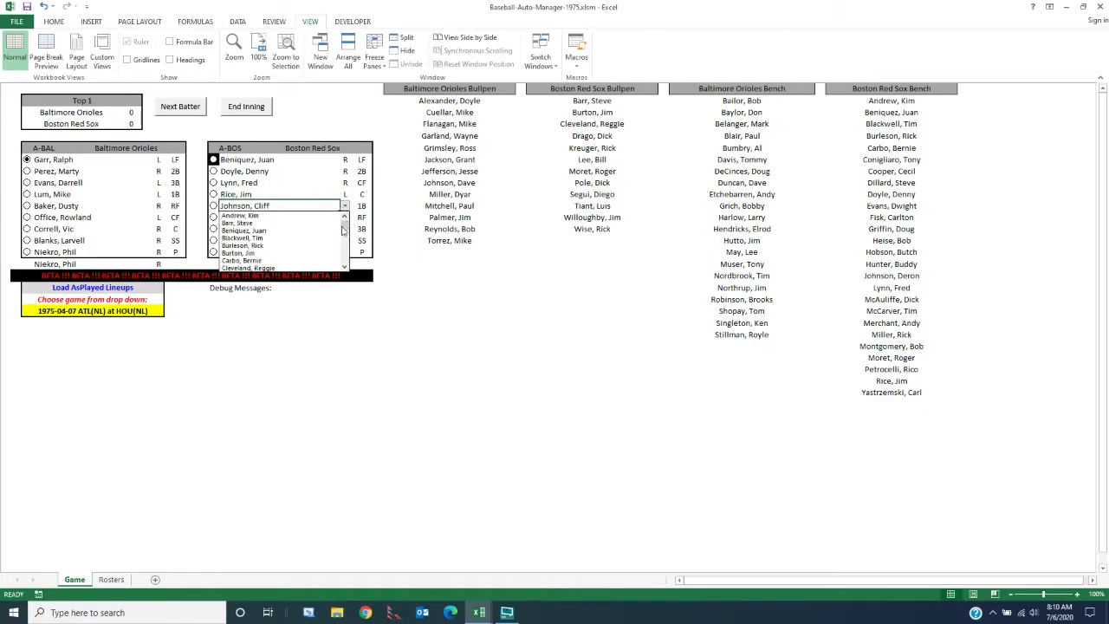
{"action": "left_click", "coordinate": [345, 264]}
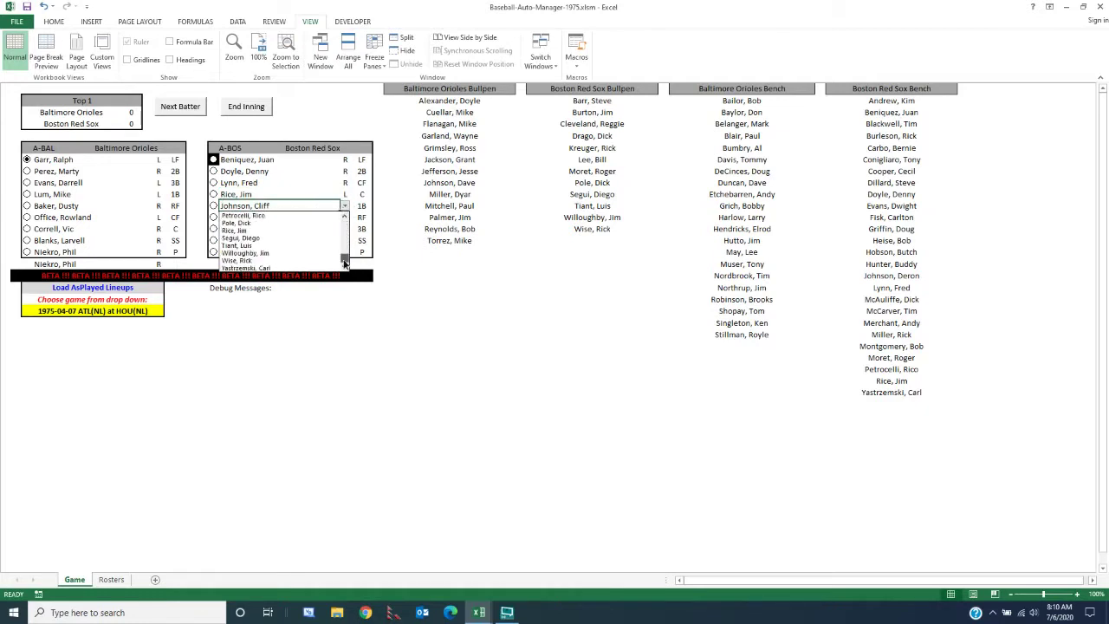
{"action": "left_click", "coordinate": [303, 268]}
{"action": "left_click", "coordinate": [300, 217]}
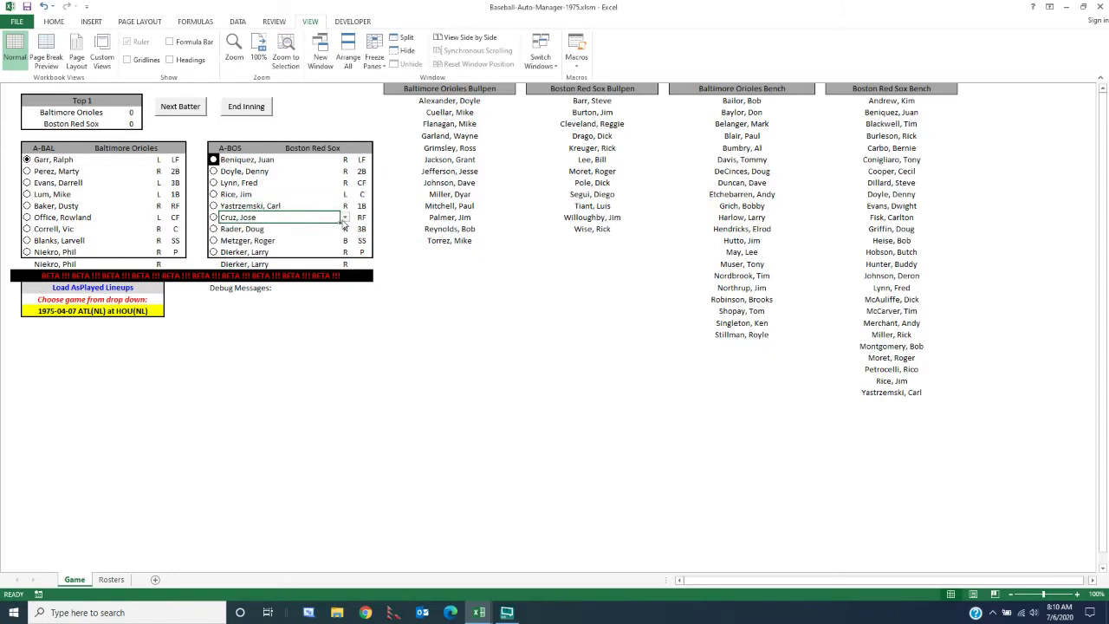
{"action": "left_click", "coordinate": [344, 218]}
{"action": "left_click", "coordinate": [286, 227]}
Set Blackwell, Tim seventh, Burleson, Rick at shortstop and Carbo, Bernie ninth.
{"action": "left_click", "coordinate": [300, 229]}
{"action": "left_click", "coordinate": [344, 229]}
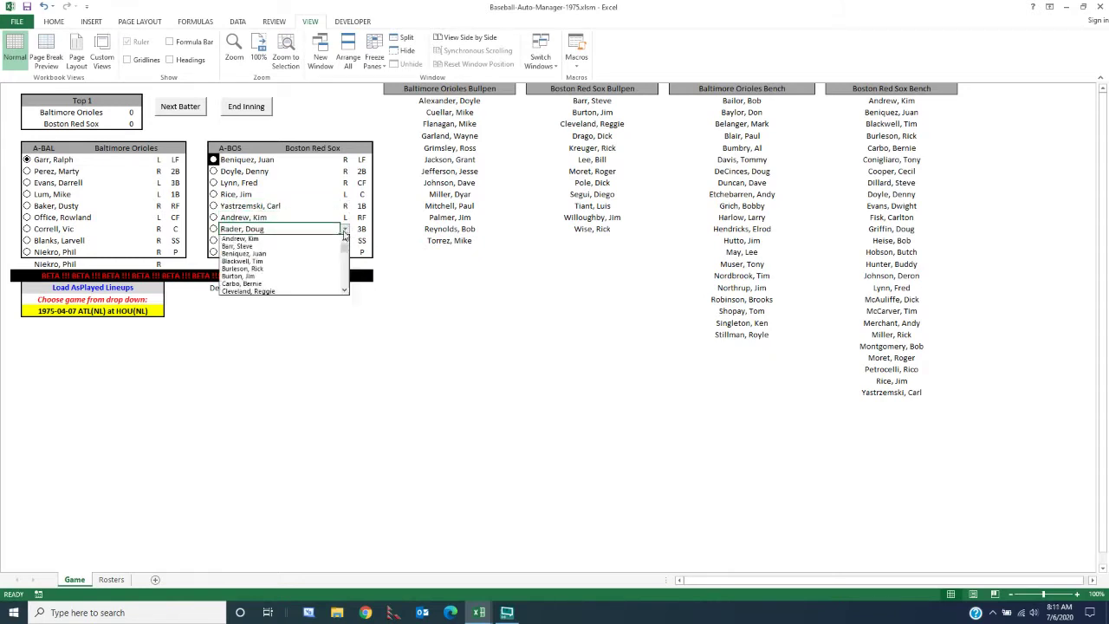
{"action": "left_click", "coordinate": [260, 260]}
{"action": "left_click", "coordinate": [295, 240]}
{"action": "left_click", "coordinate": [344, 240]}
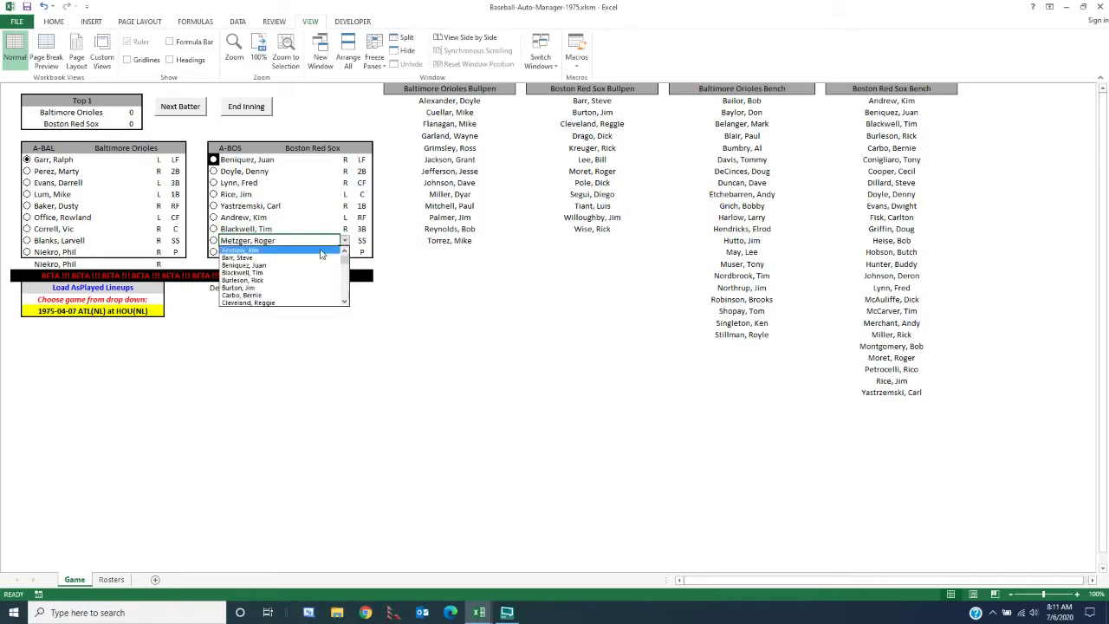
{"action": "left_click", "coordinate": [263, 251]}
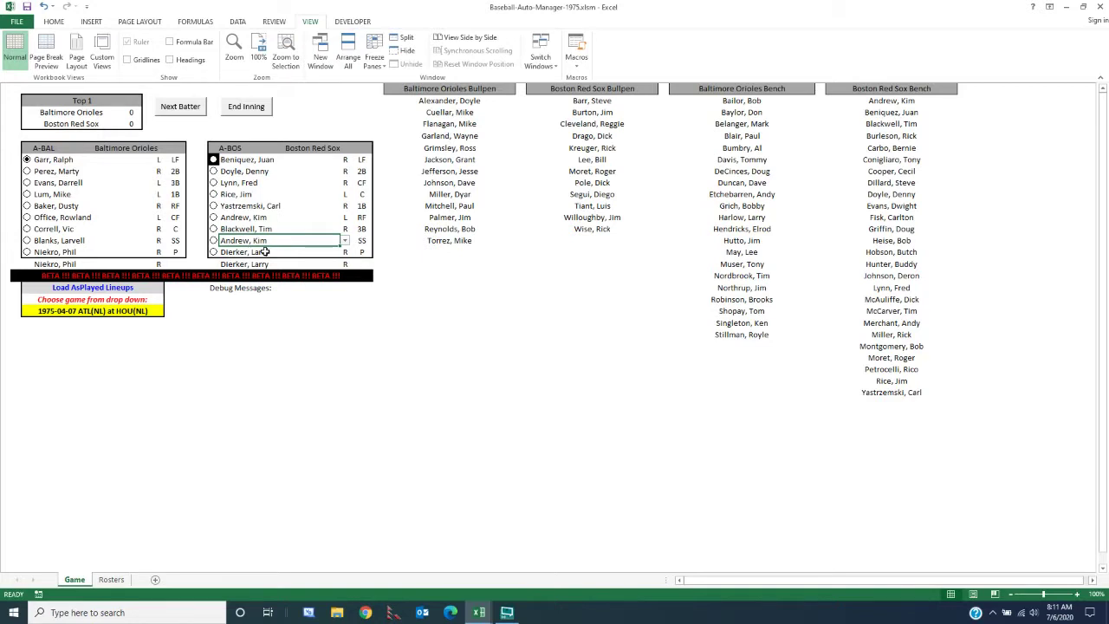
{"action": "left_click", "coordinate": [346, 242]}
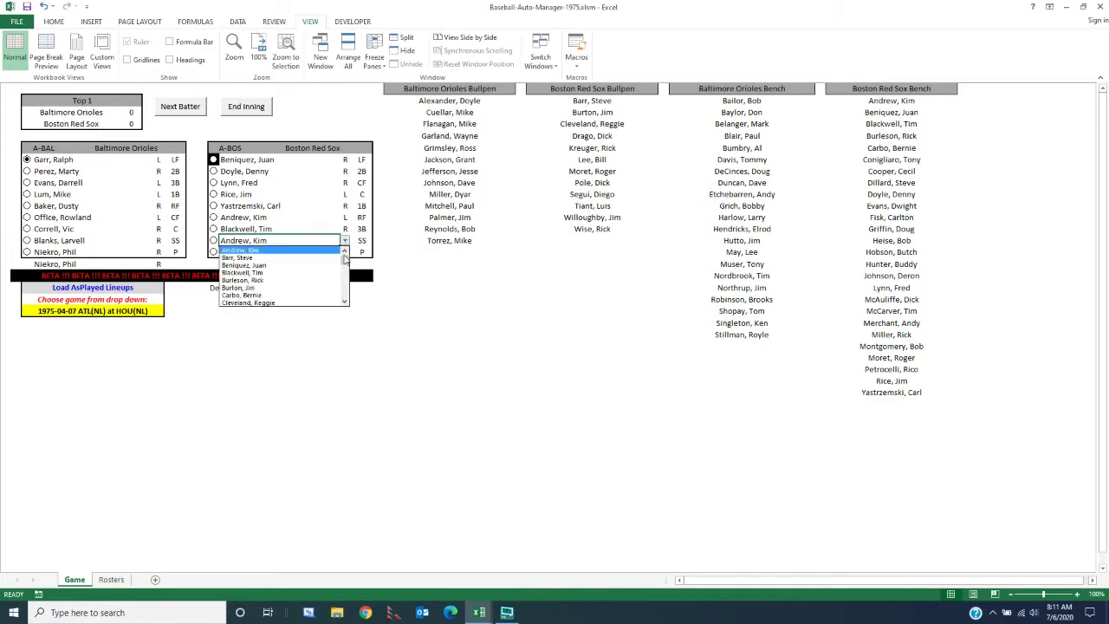
{"action": "left_click", "coordinate": [261, 280]}
{"action": "left_click", "coordinate": [264, 253]}
{"action": "left_click", "coordinate": [345, 252]}
{"action": "left_click_drag", "start_coordinate": [345, 258], "coordinate": [346, 304]}
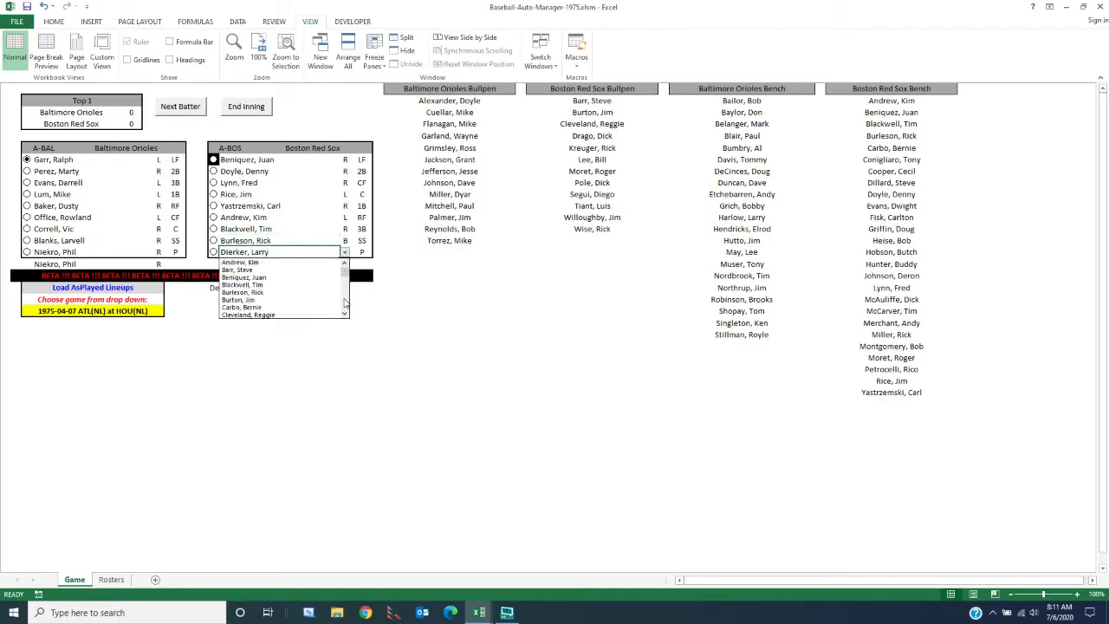
{"action": "left_click", "coordinate": [276, 314]}
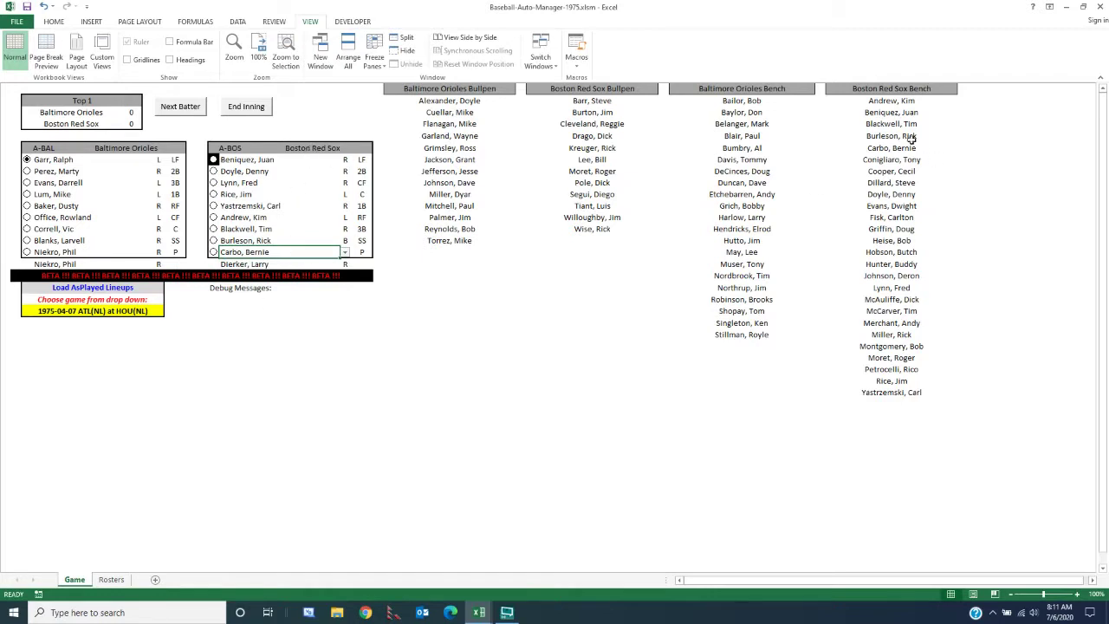
Run the Boston Red Sox header macro to refresh the bench, keeping Beniquez, Juan leading off.
{"action": "left_click", "coordinate": [326, 148]}
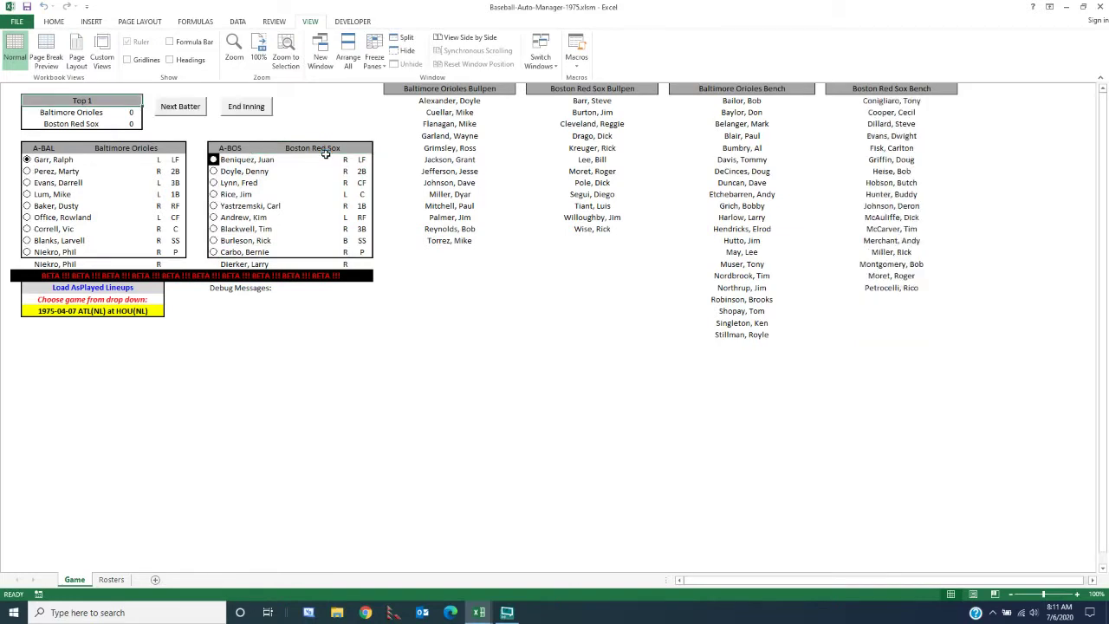
{"action": "left_click", "coordinate": [272, 161]}
{"action": "left_click", "coordinate": [345, 161]}
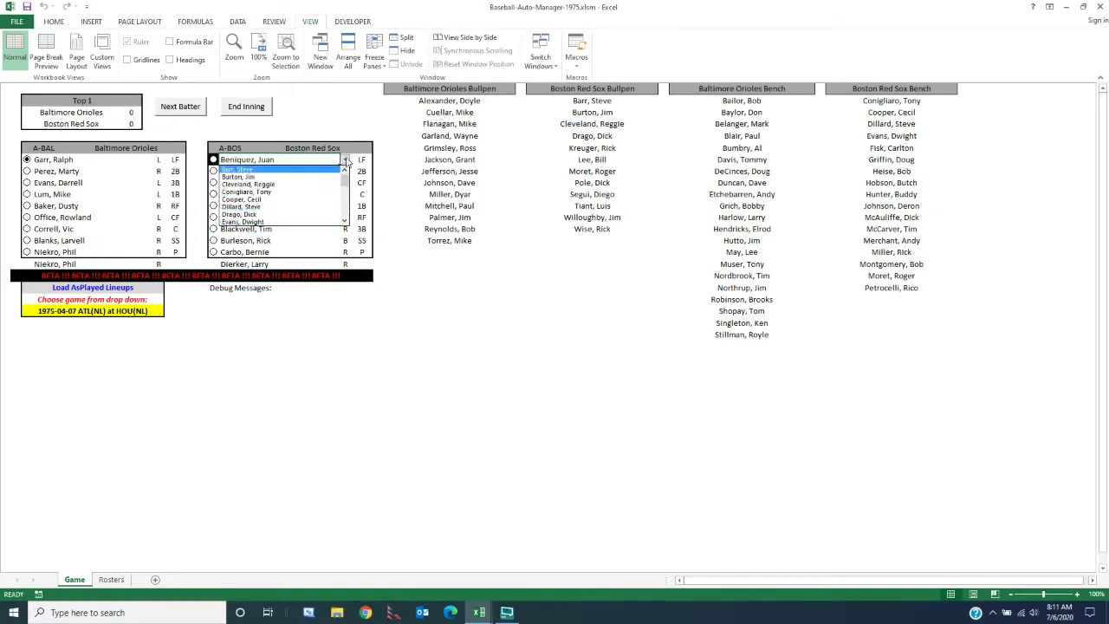
{"action": "left_click", "coordinate": [345, 161]}
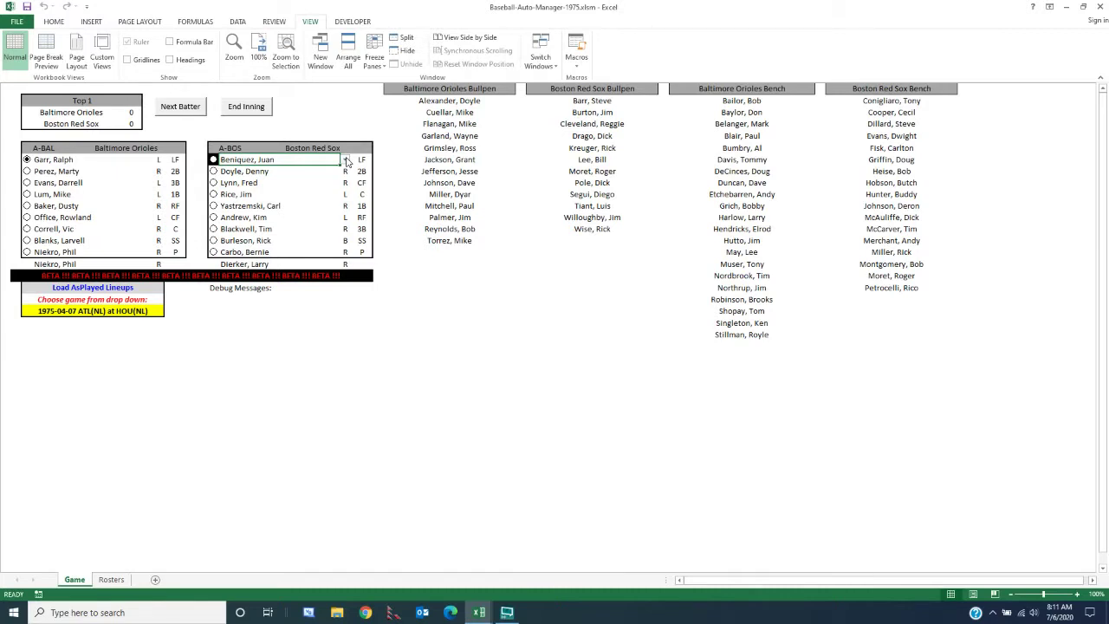
Delete Alexander, Doyle and Cuellar, Mike from the Orioles bullpen, then go to the Top 1 score.
{"action": "left_click", "coordinate": [460, 101]}
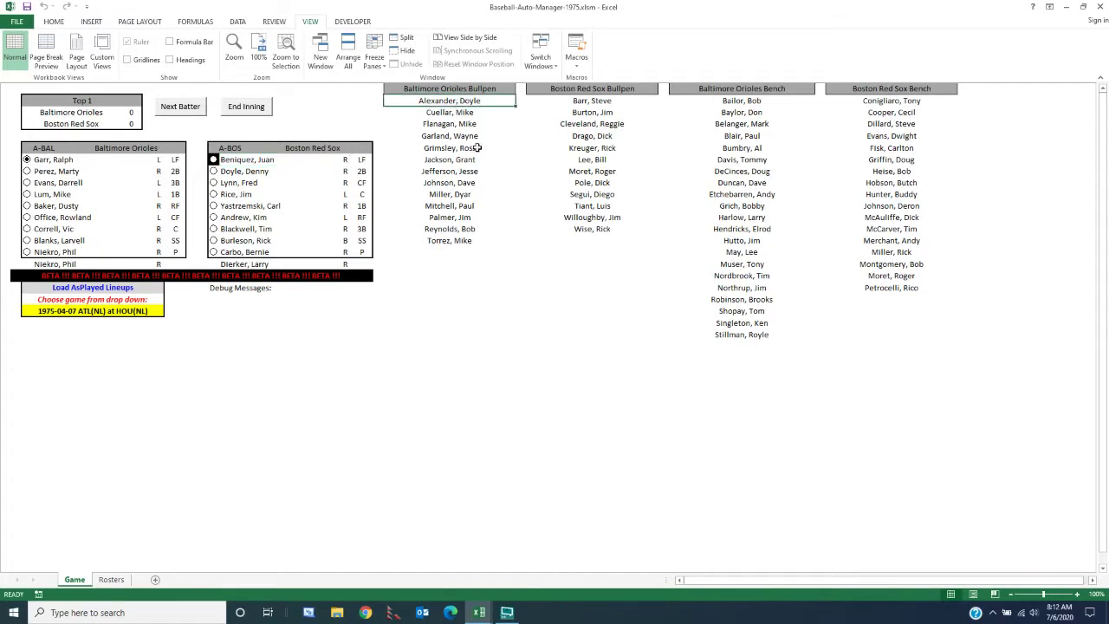
{"action": "key", "text": "Delete"}
{"action": "left_click", "coordinate": [457, 112]}
{"action": "key", "text": "Delete"}
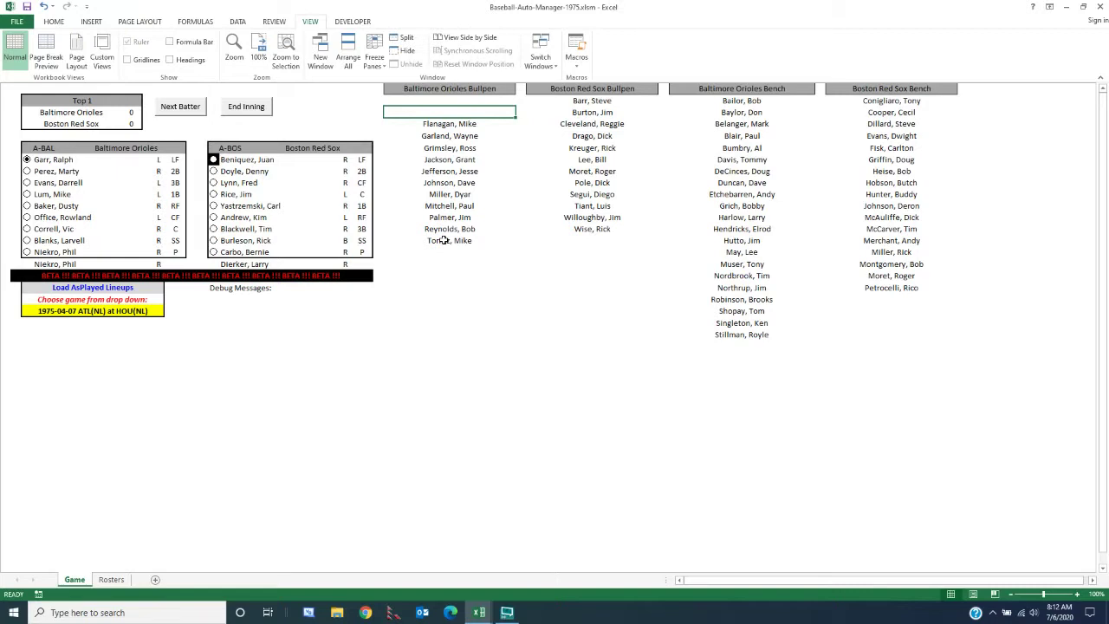
{"action": "left_click", "coordinate": [89, 101]}
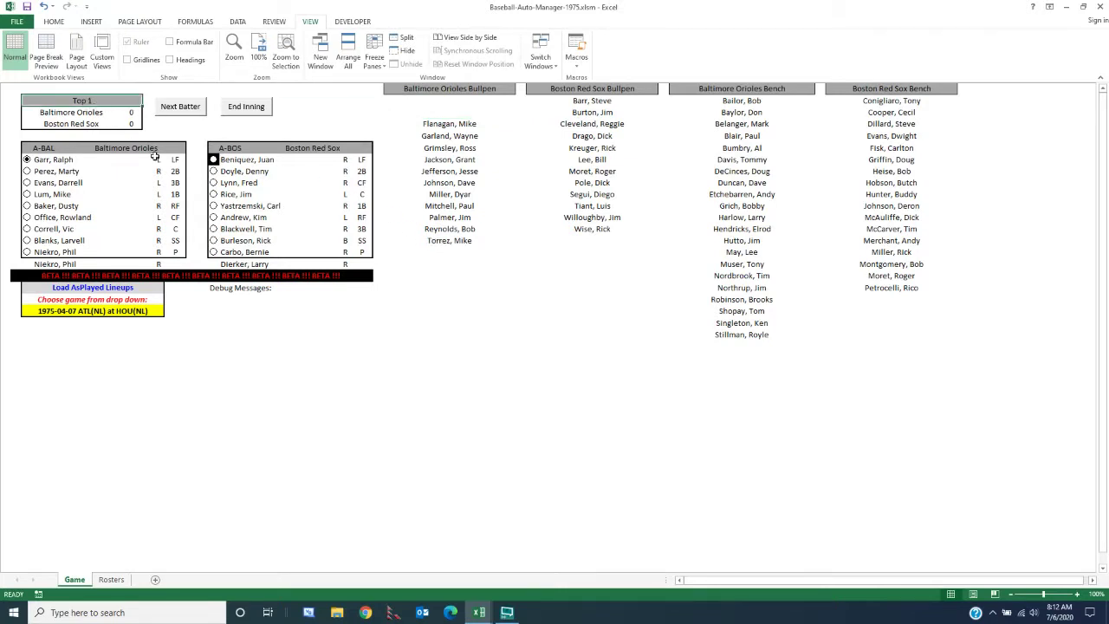
{"action": "key", "text": "Return"}
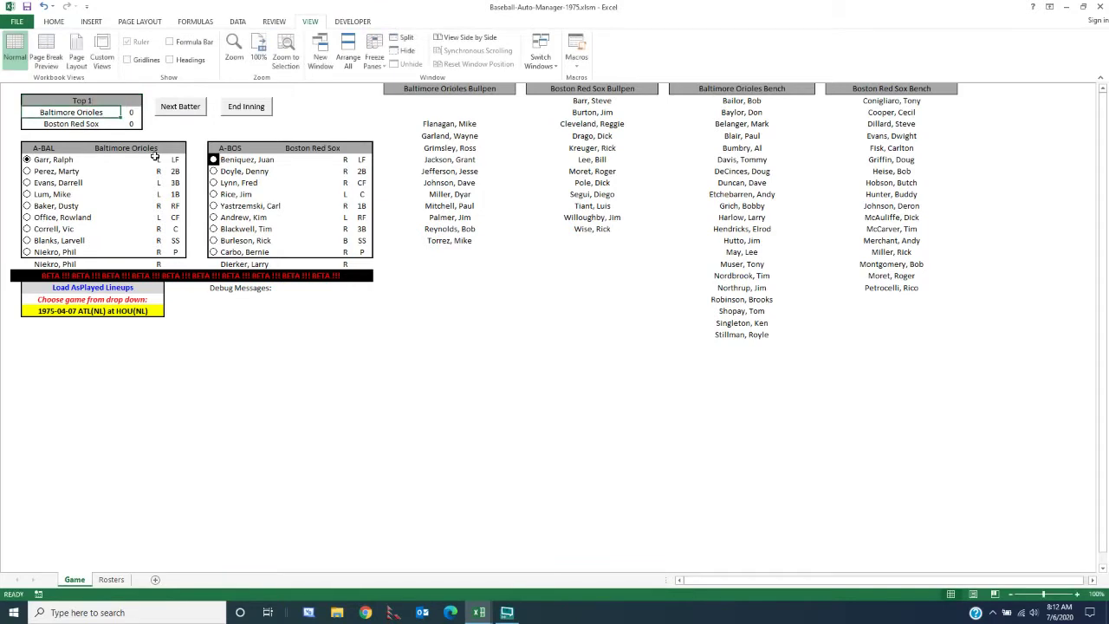
{"action": "left_click", "coordinate": [130, 112]}
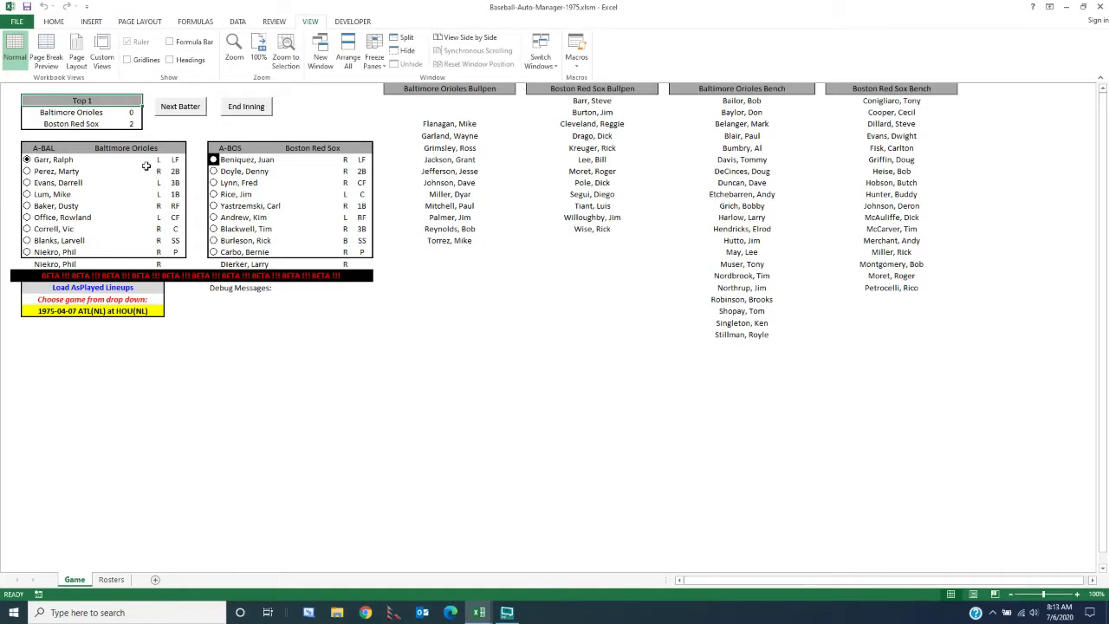
{"action": "left_click", "coordinate": [134, 123]}
Choose 1975-04-07 KCA(AL) at CAL(AL), load its as-played lineups and confirm the new game.
{"action": "left_click", "coordinate": [133, 312]}
{"action": "left_click", "coordinate": [170, 314]}
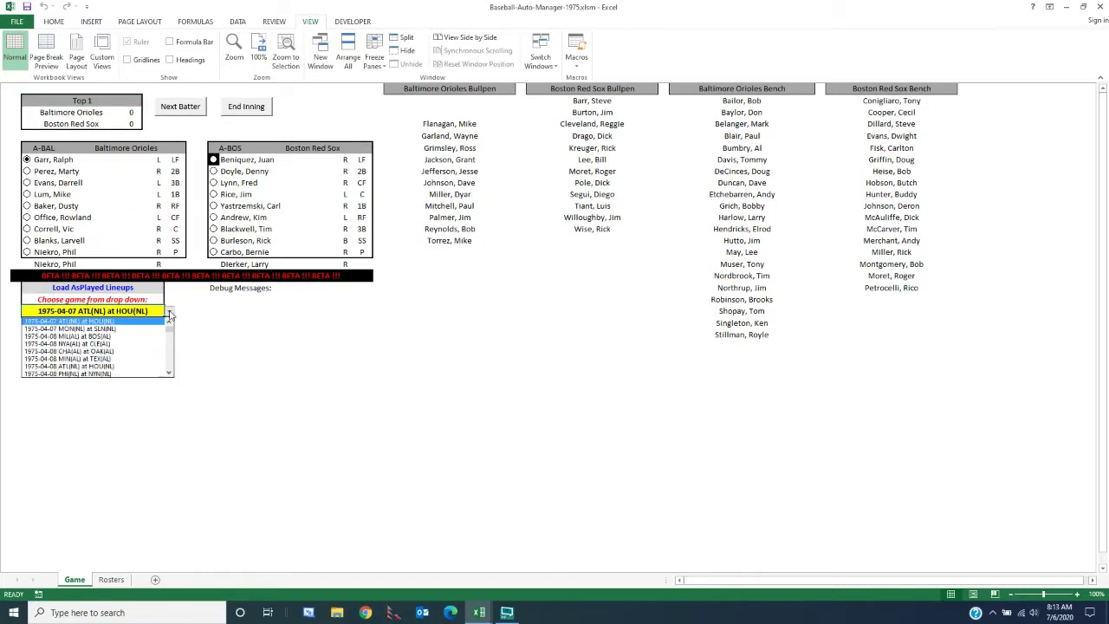
{"action": "left_click", "coordinate": [169, 322]}
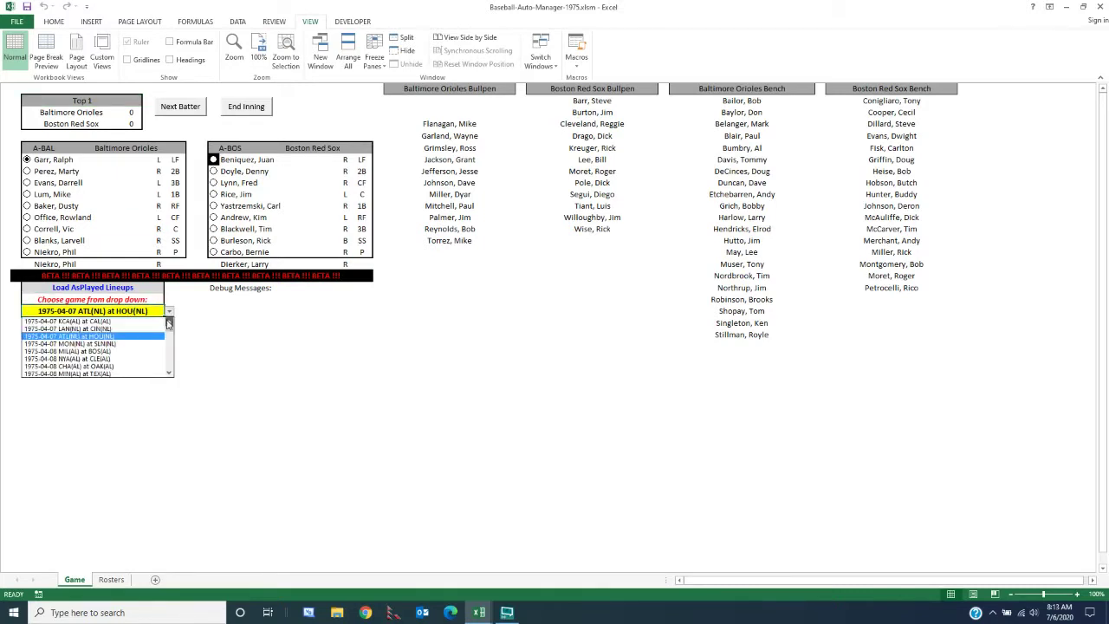
{"action": "left_click", "coordinate": [142, 322]}
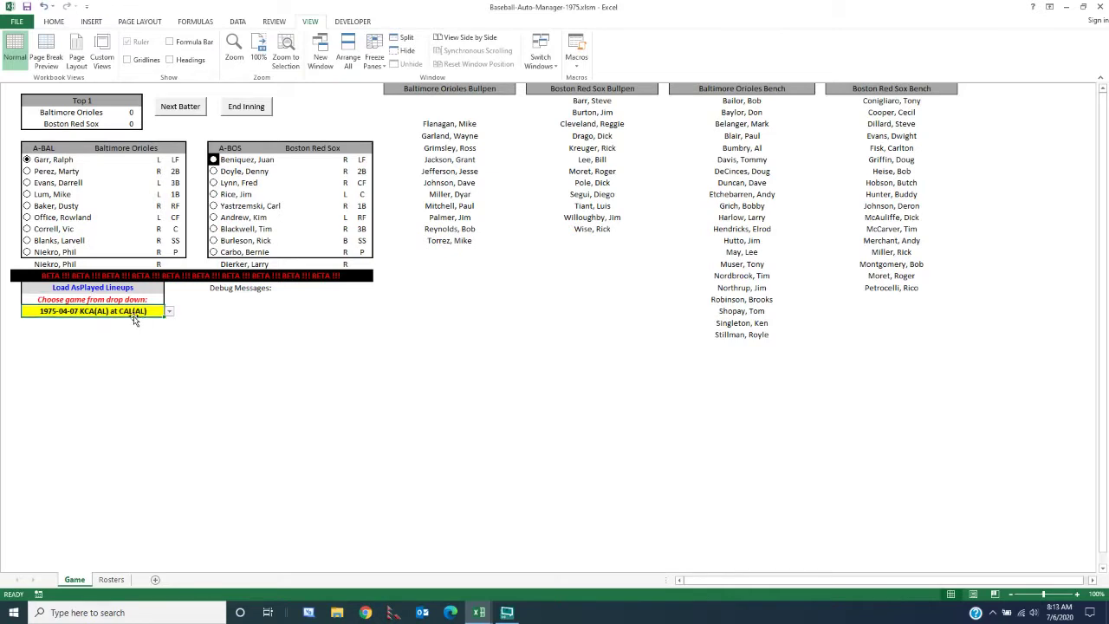
{"action": "left_click", "coordinate": [104, 287]}
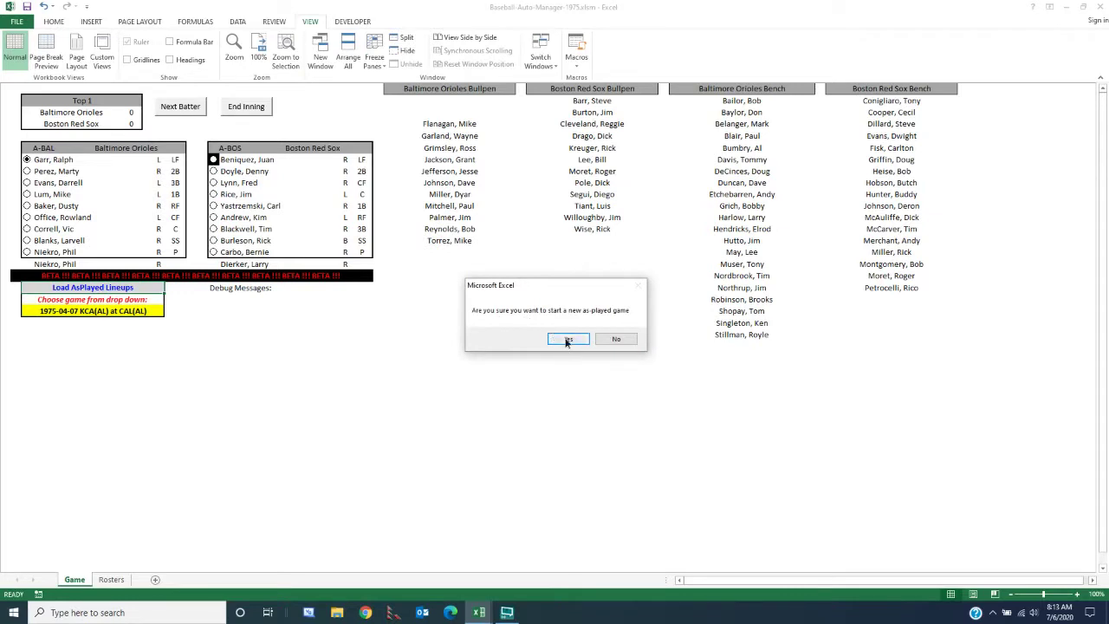
{"action": "left_click", "coordinate": [567, 339]}
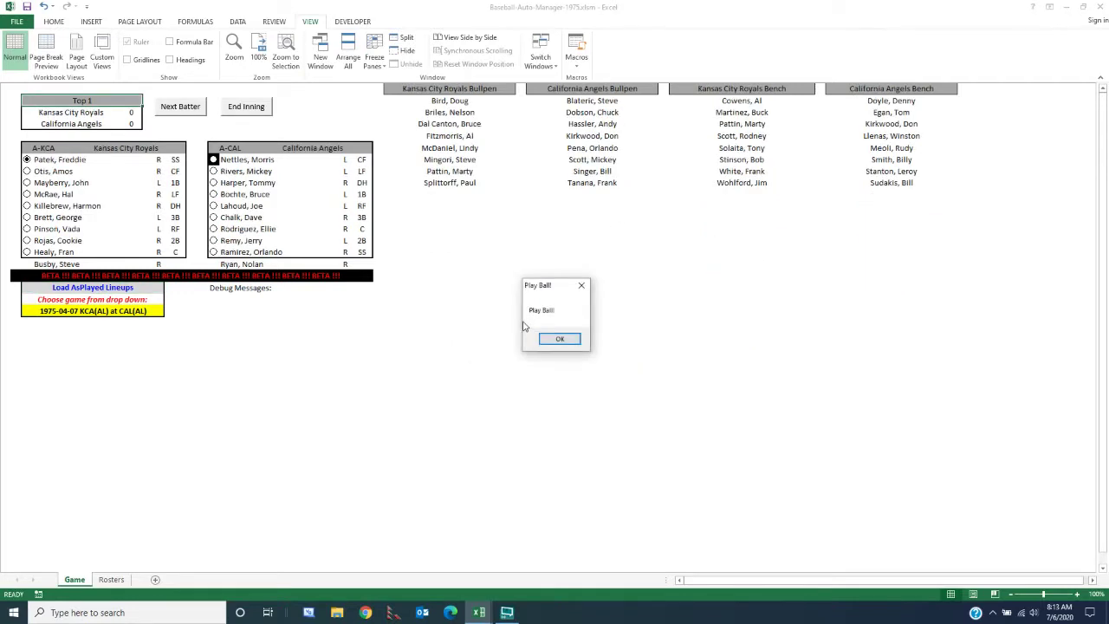
Dismiss Play Ball and delete Tanana, Frank, Splittorff, Paul and Pattin, Marty from the bullpens.
{"action": "left_click", "coordinate": [560, 337]}
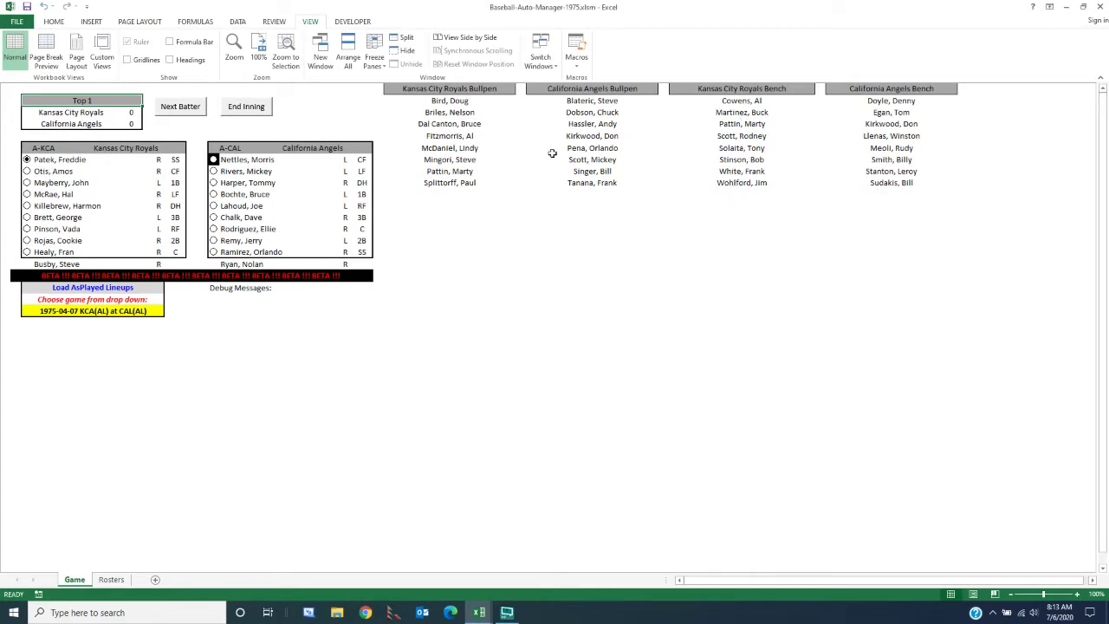
{"action": "left_click", "coordinate": [593, 183]}
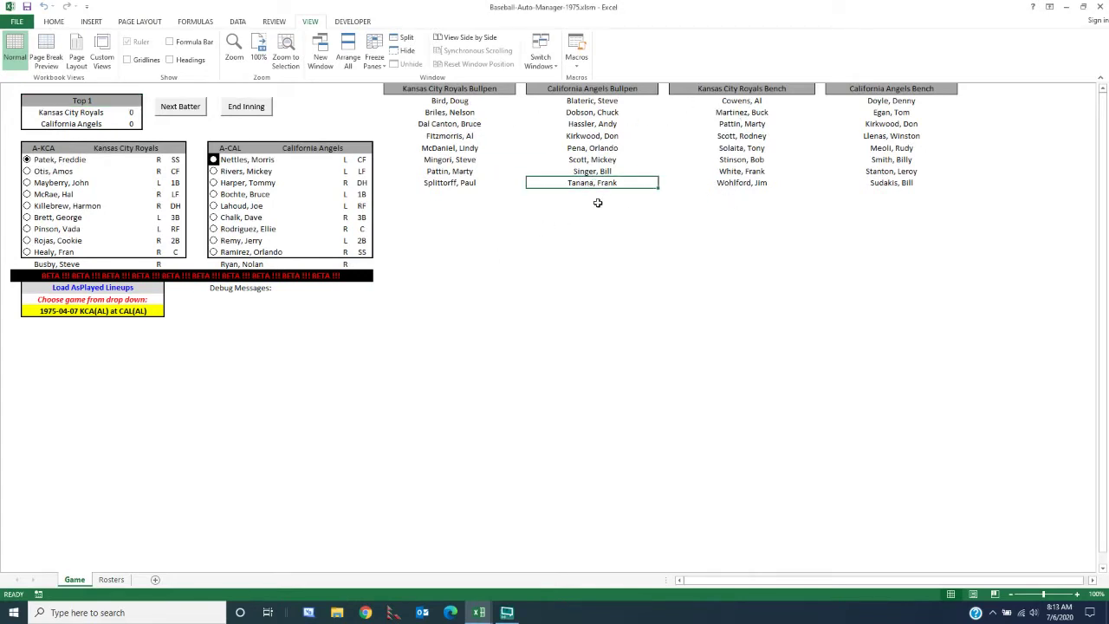
{"action": "key", "text": "Delete"}
{"action": "left_click", "coordinate": [456, 183]}
{"action": "key", "text": "Delete"}
{"action": "left_click", "coordinate": [451, 171]}
{"action": "key", "text": "Delete"}
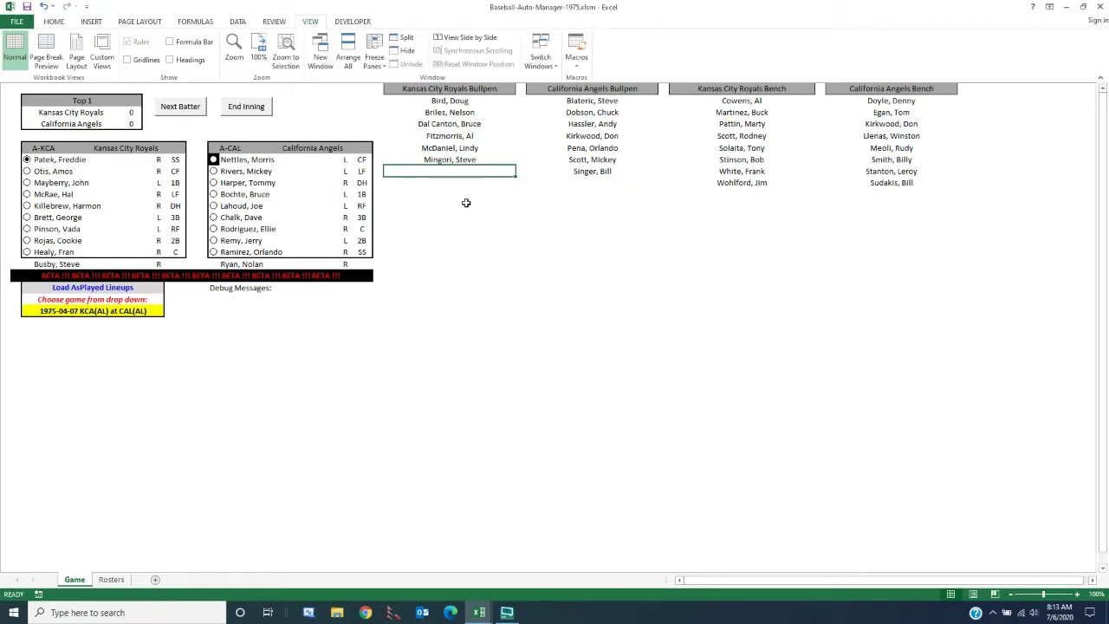
{"action": "left_click", "coordinate": [750, 125]}
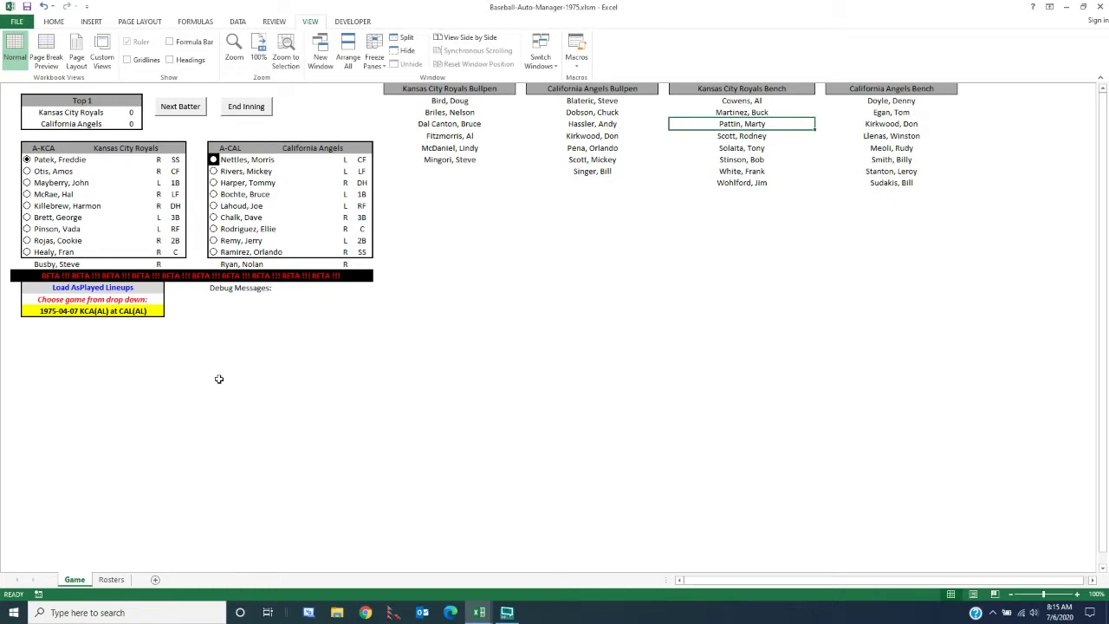
Restore the workbook window, roll Patek's walk in the board reader and advance its batter.
{"action": "double_click", "coordinate": [527, 12]}
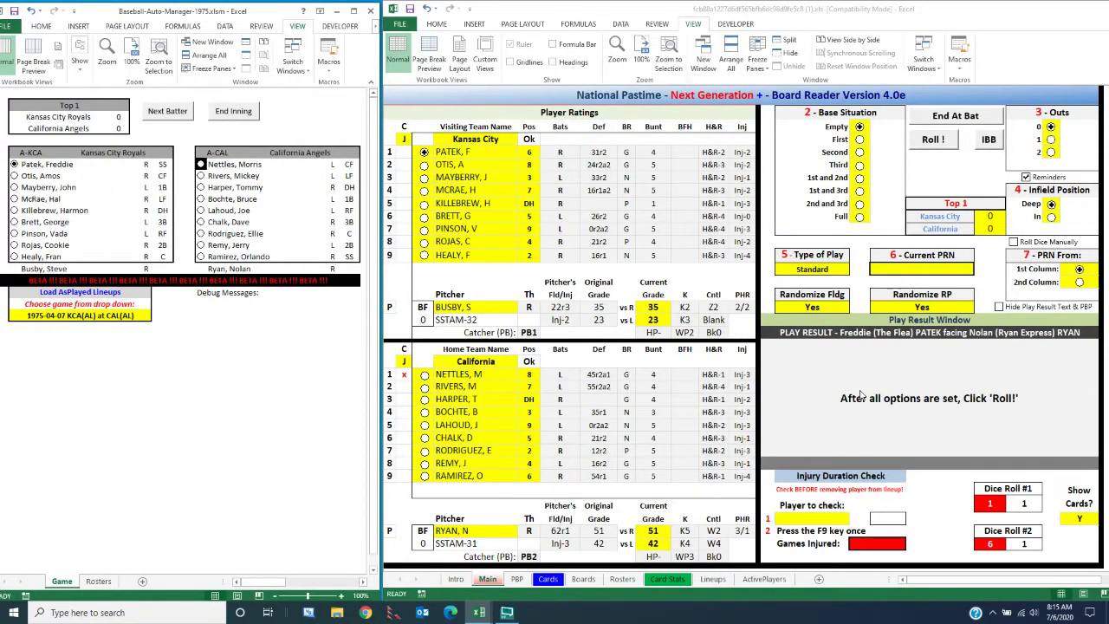
{"action": "left_click", "coordinate": [937, 144]}
{"action": "left_click", "coordinate": [934, 142]}
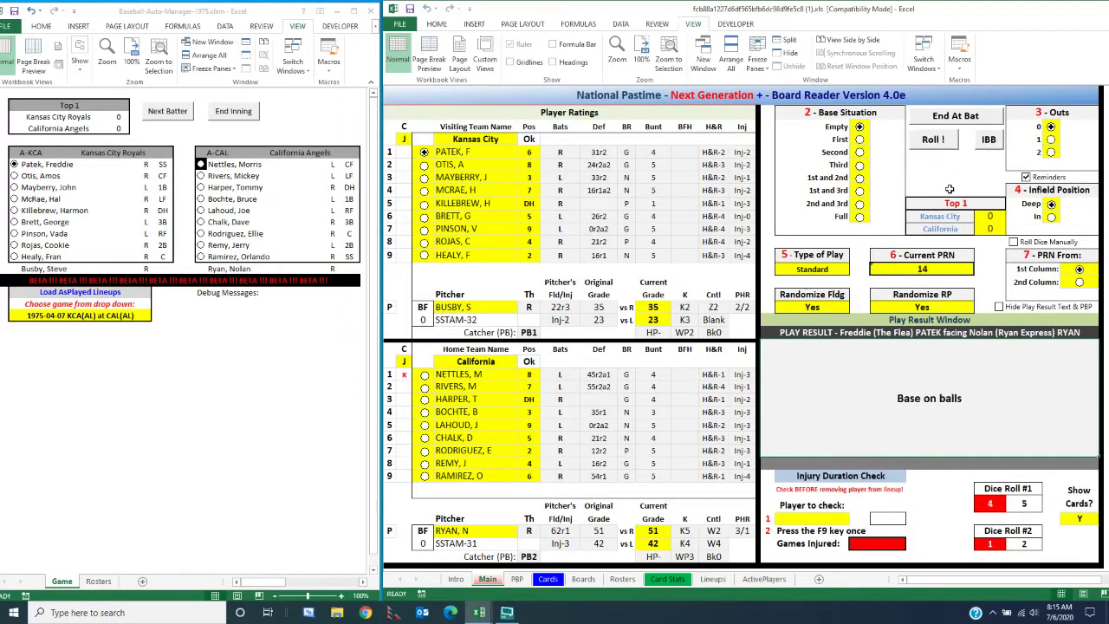
{"action": "left_click", "coordinate": [953, 116]}
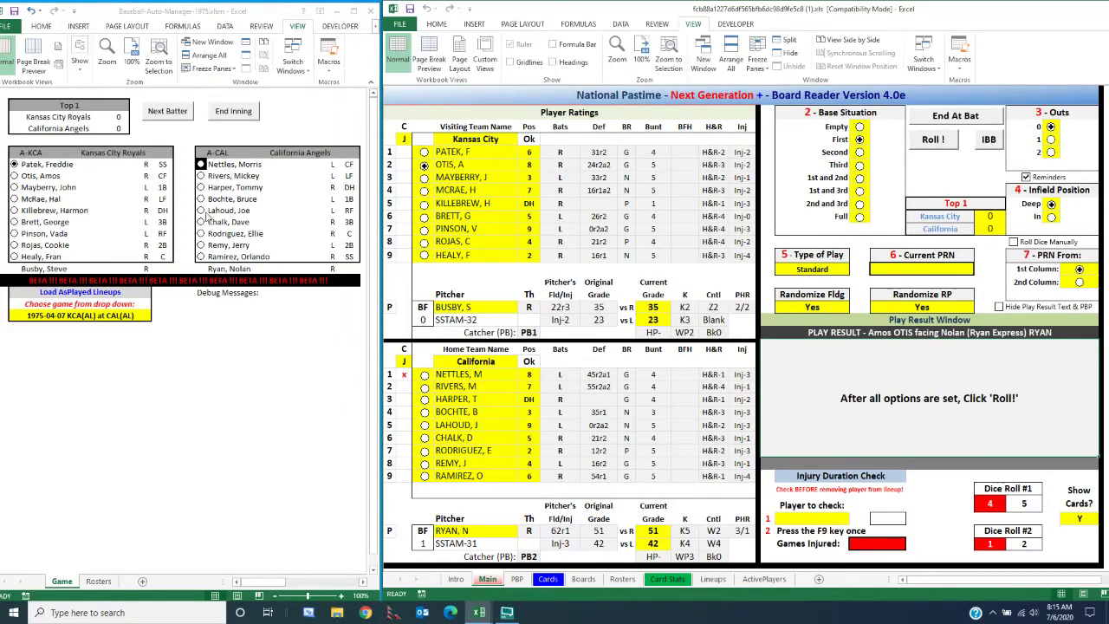
Advance the game workbook to Otis batting and select Nettles, Morris in the Angels lineup.
{"action": "left_click", "coordinate": [168, 117]}
{"action": "left_click", "coordinate": [168, 115]}
{"action": "left_click", "coordinate": [201, 165]}
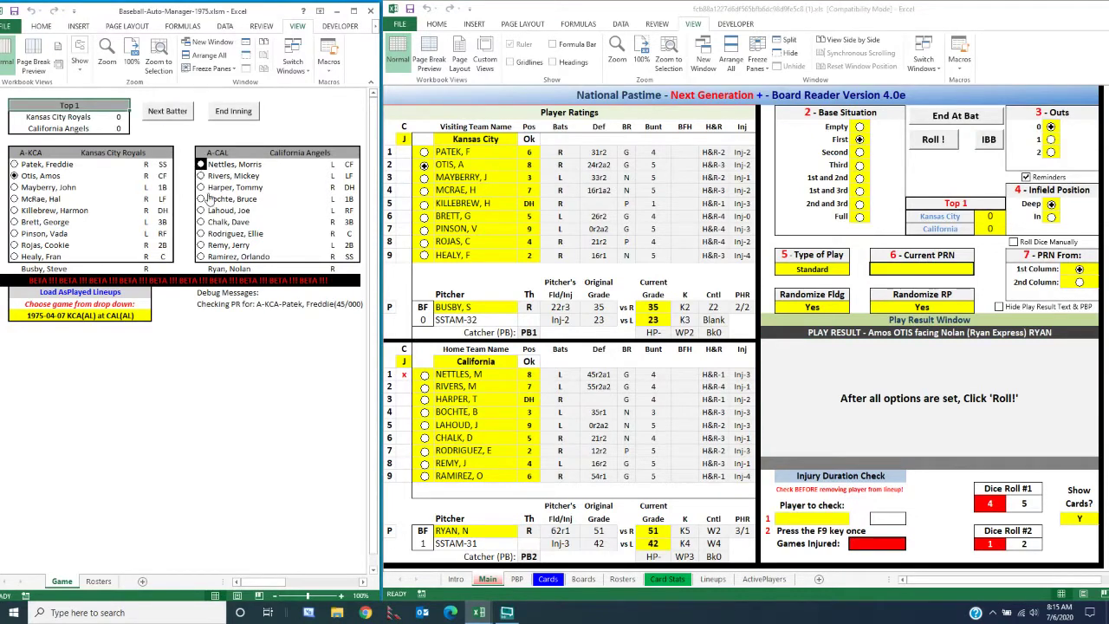